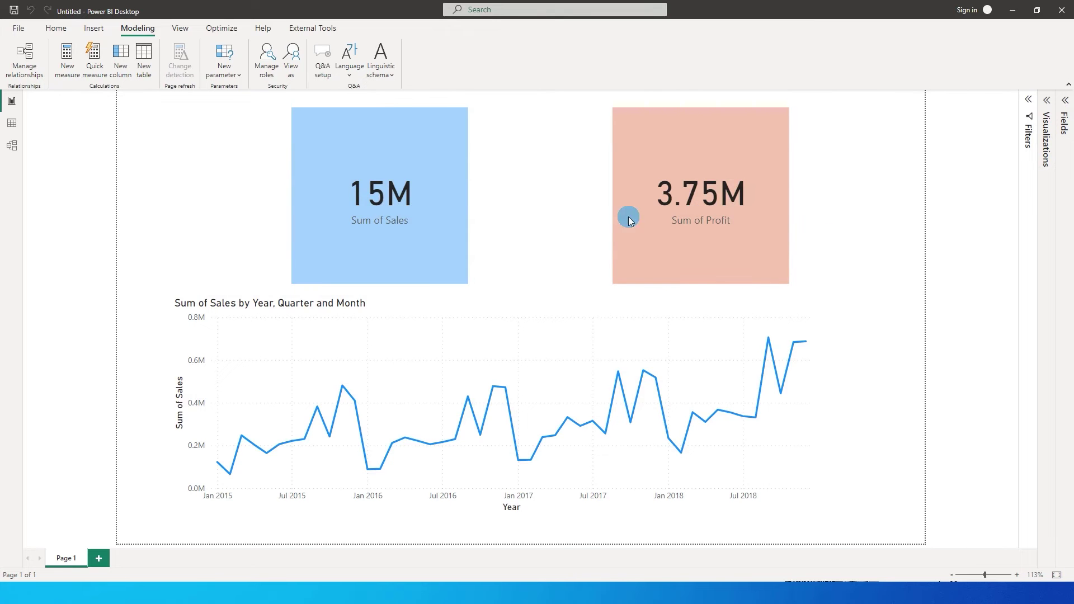
- Create and save a new security role named Restrict_Profit under Manage roles
left_click(137, 27)
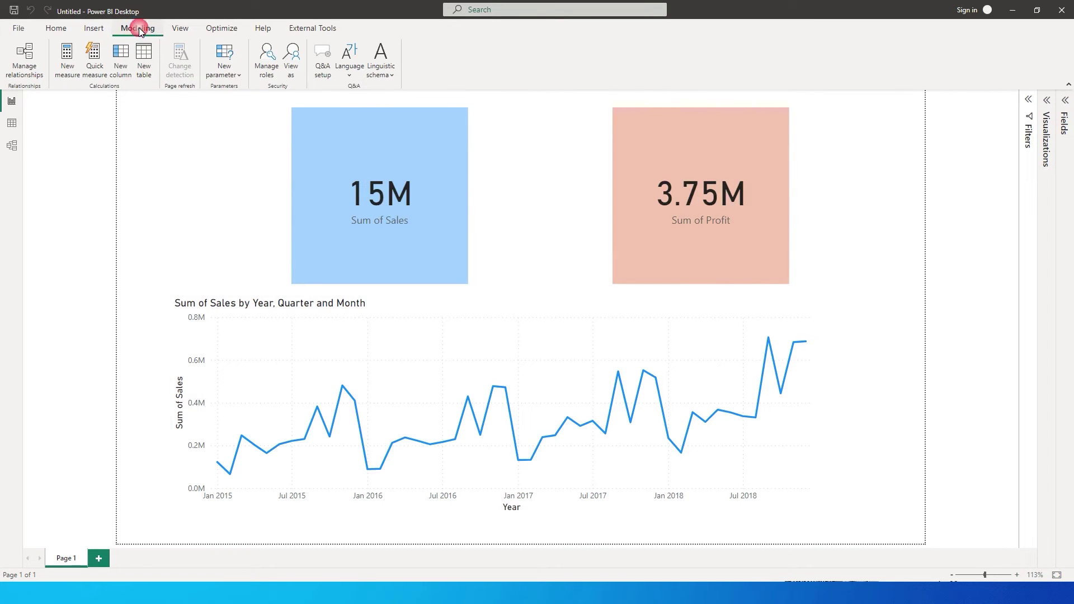
left_click(267, 65)
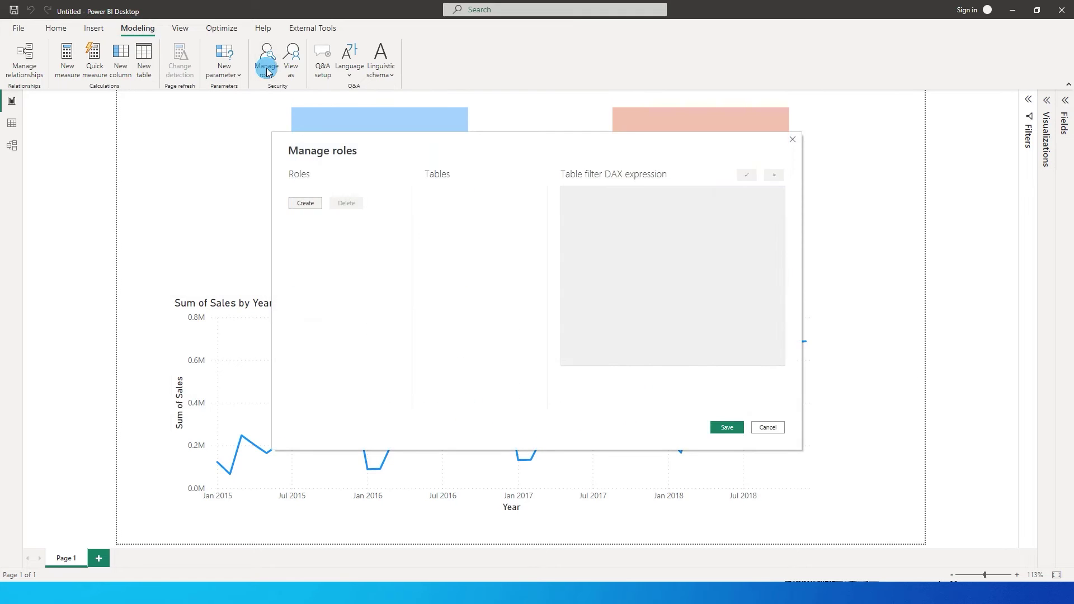
left_click(309, 203)
type("R")
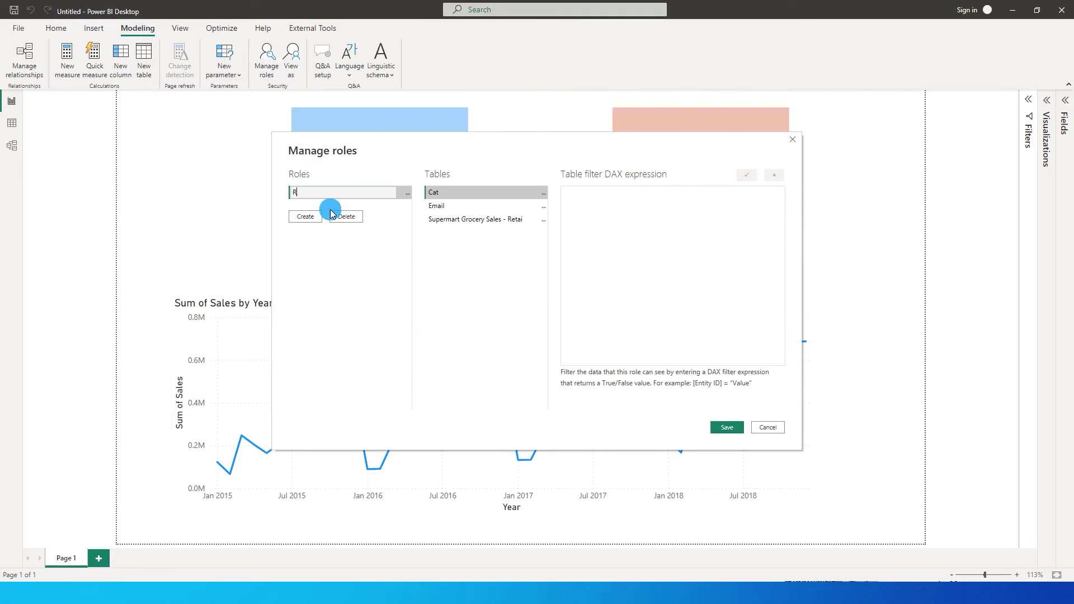
type("estrict_Profit")
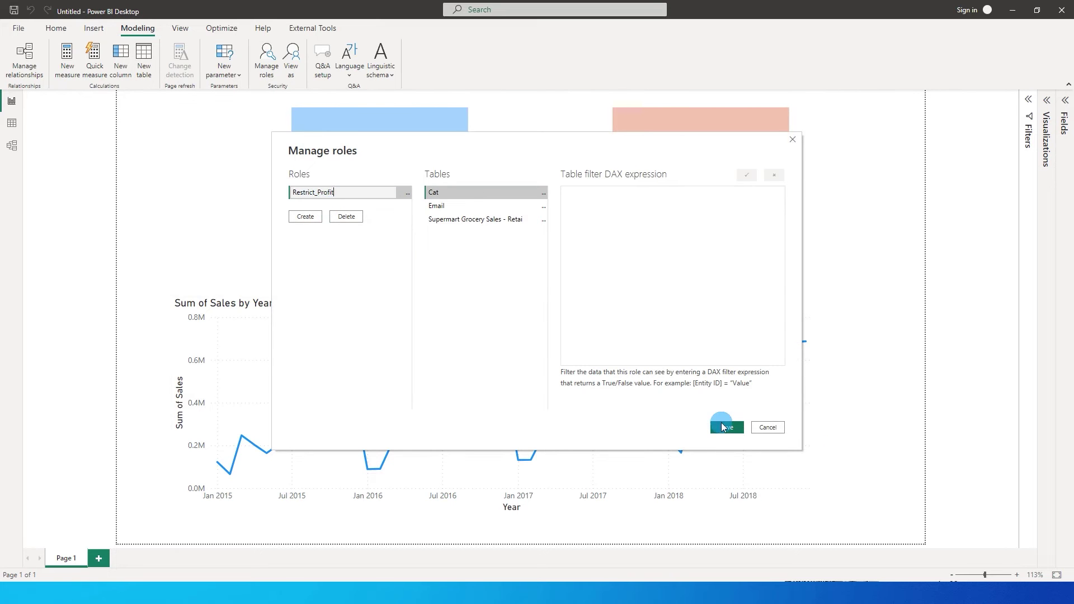
left_click(727, 427)
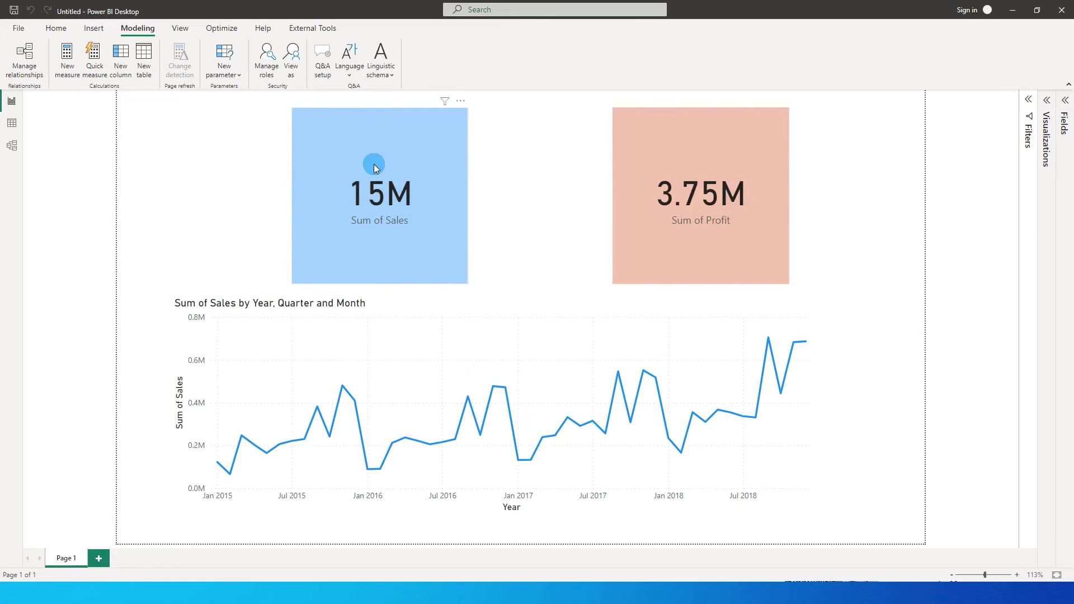
- Launch Tabular Editor from External Tools on the current model
left_click(309, 29)
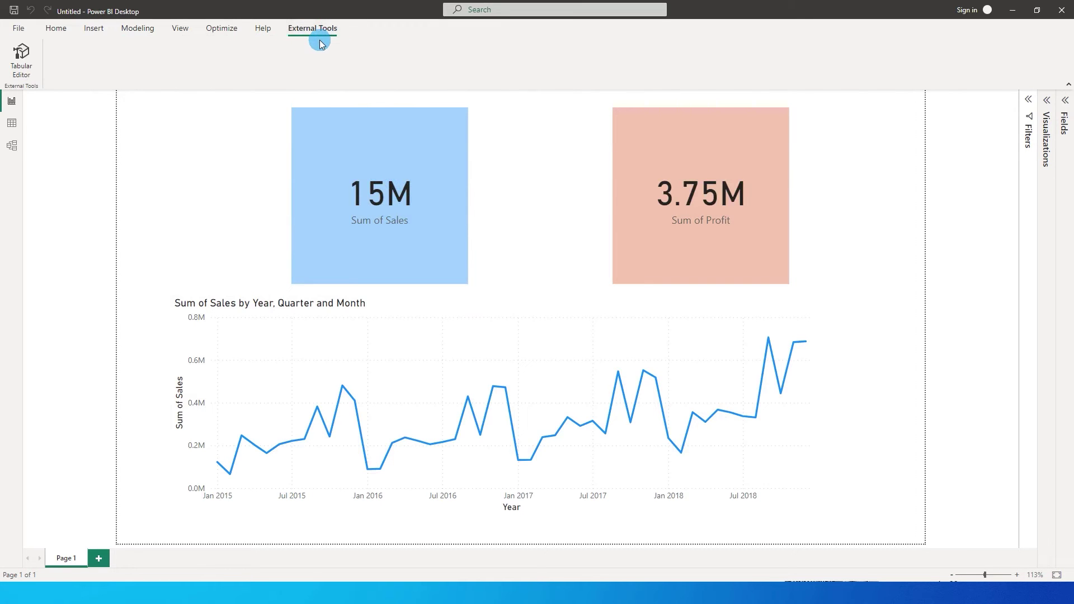
left_click(311, 35)
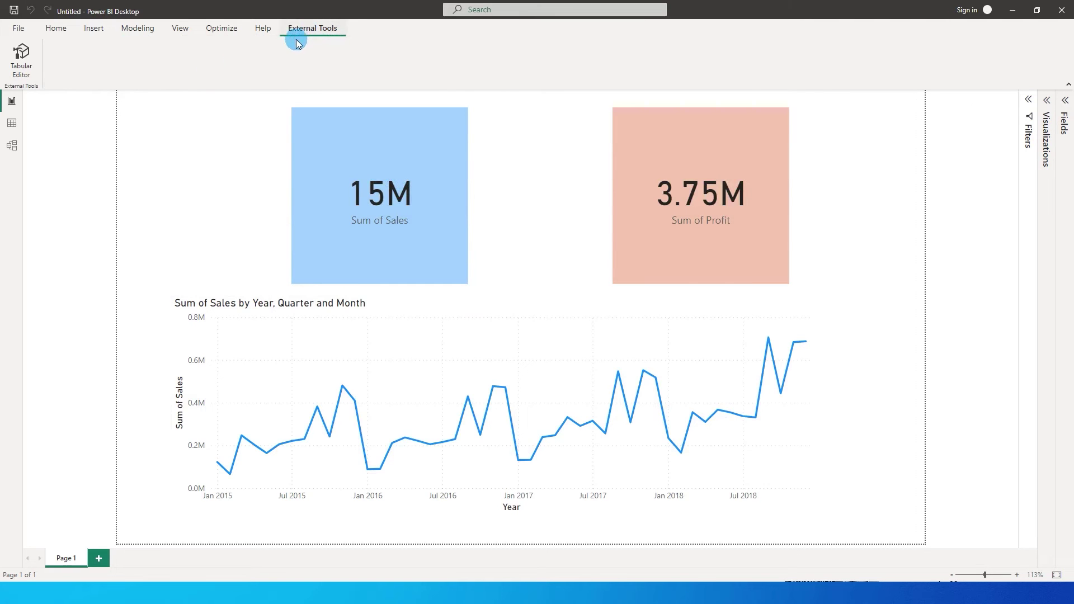
left_click(22, 73)
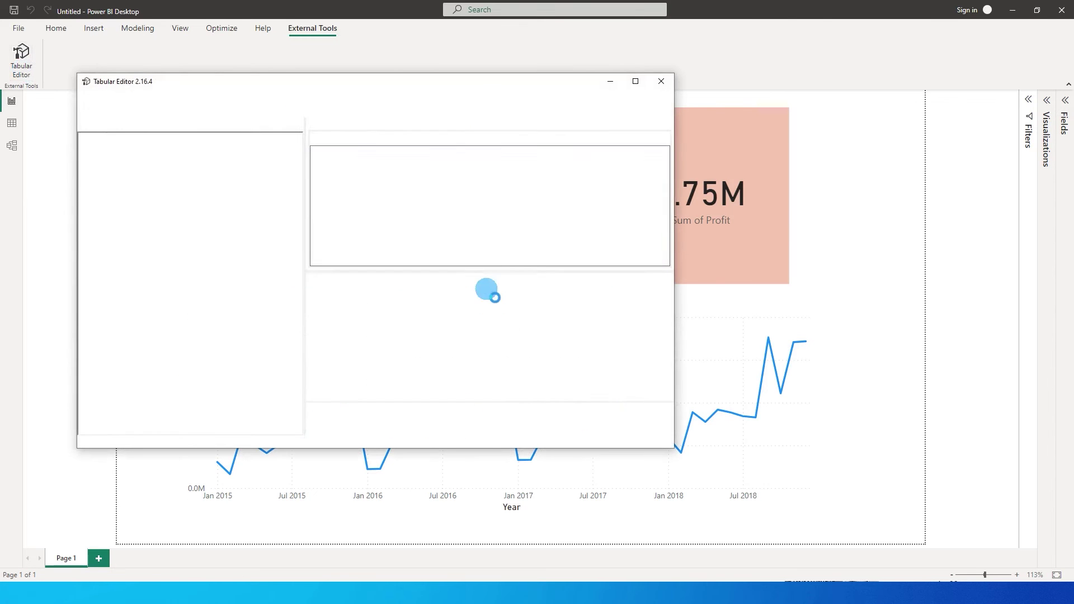
- Select the Restrict_Profit role, then the Supermart Grocery Sales table's Object Level Security property
left_click_drag(347, 84, 500, 68)
left_click(247, 157)
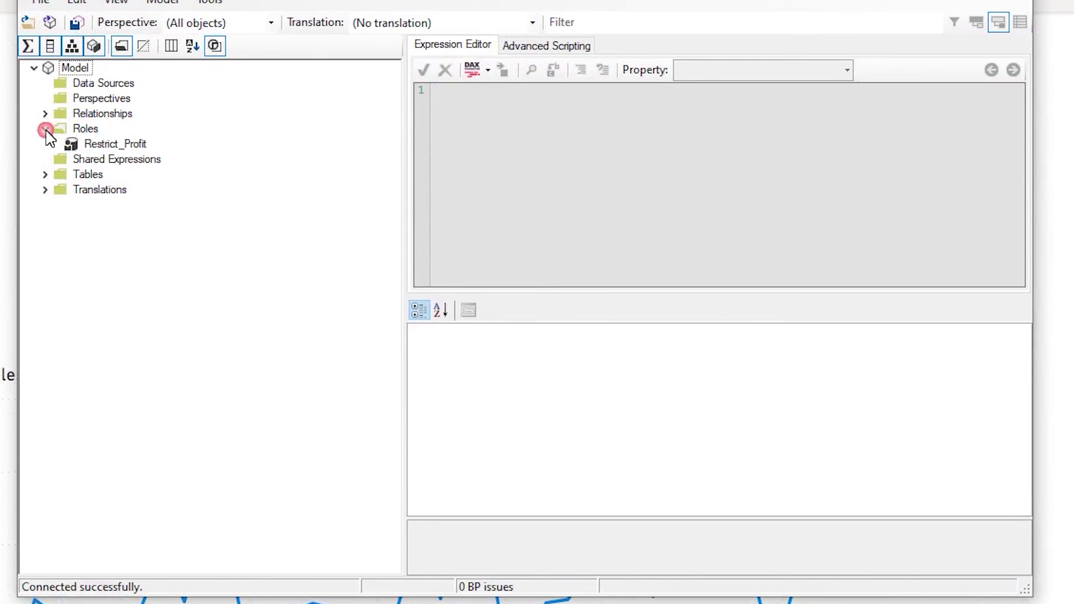
left_click(217, 159)
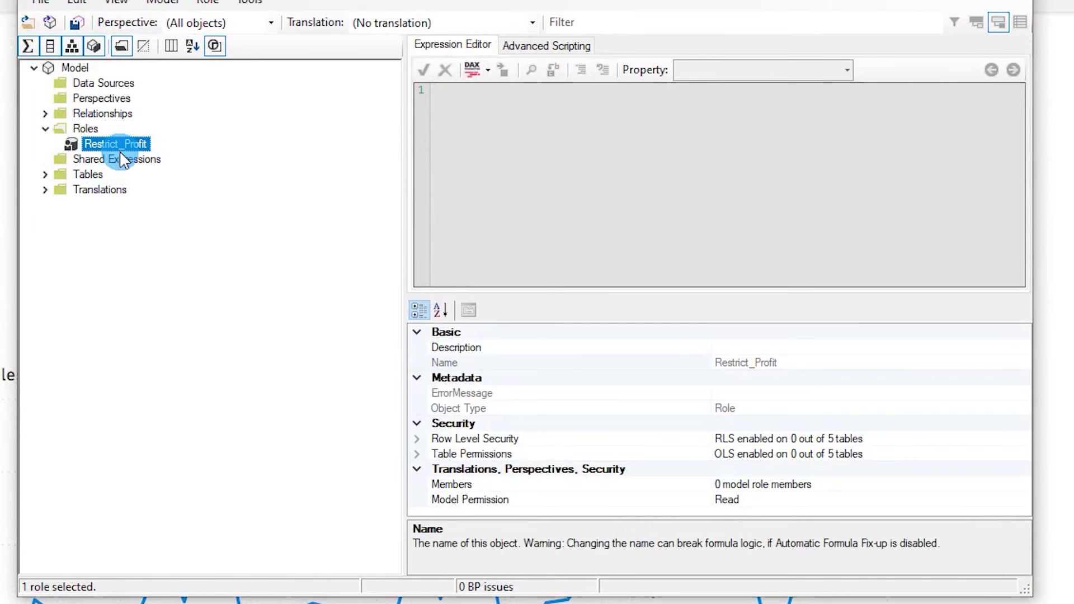
left_click(45, 174)
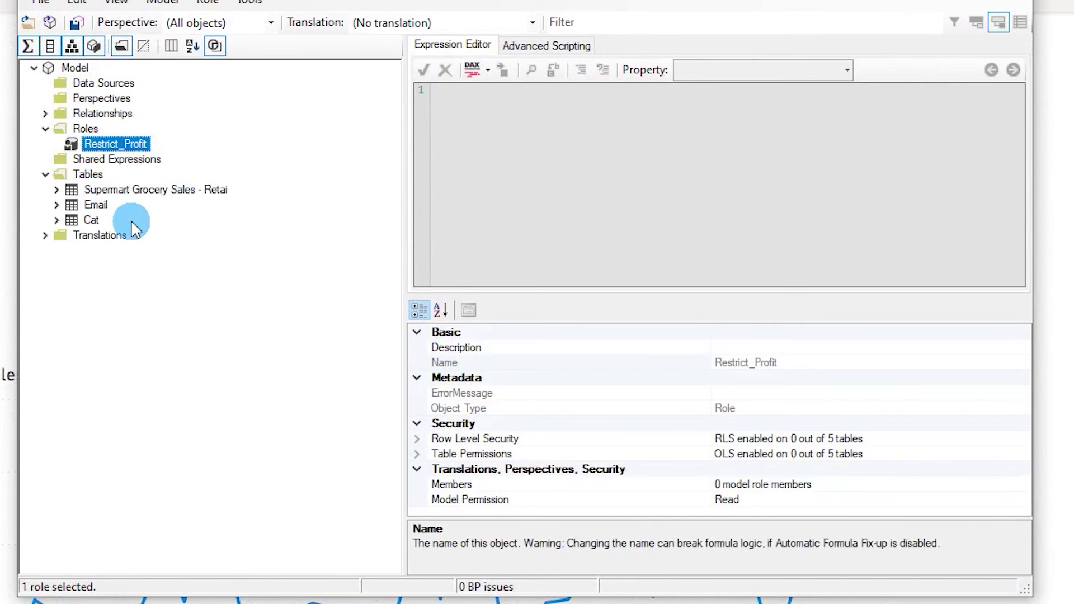
left_click(134, 190)
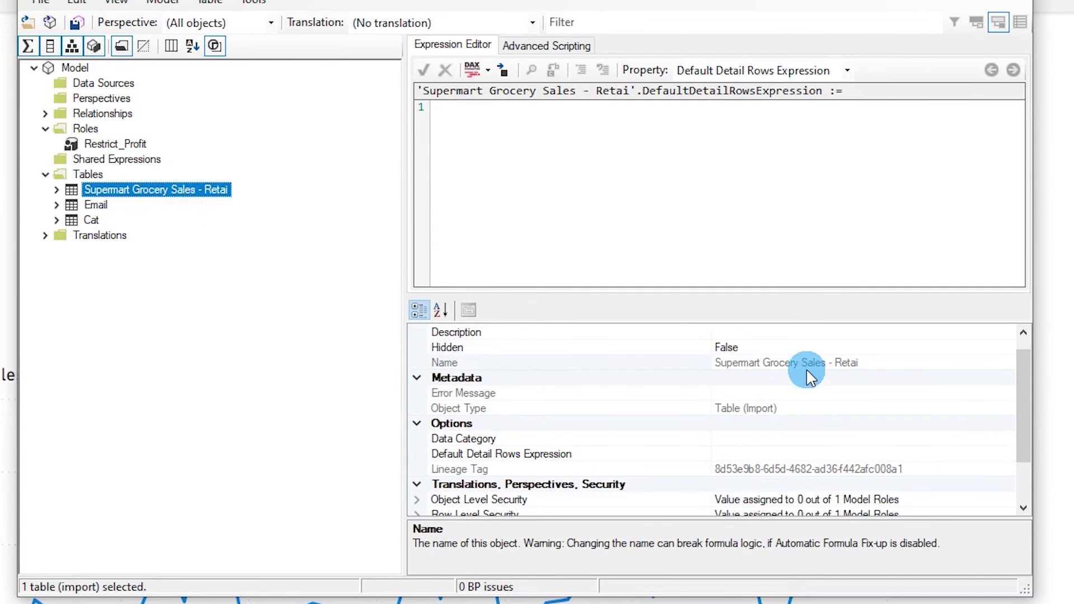
left_click_drag(1028, 380, 1007, 428)
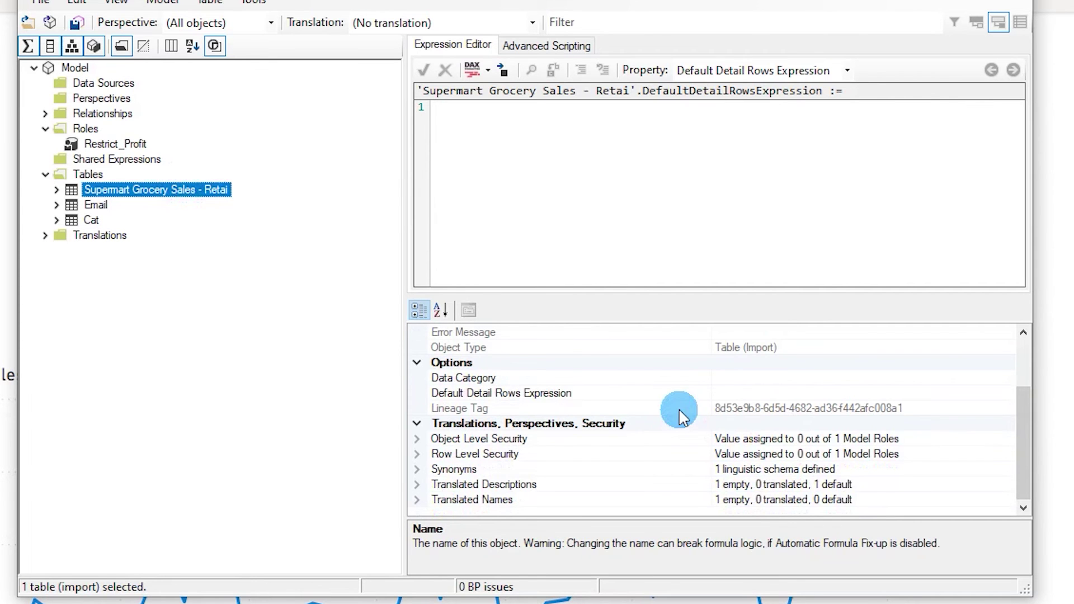
left_click(789, 440)
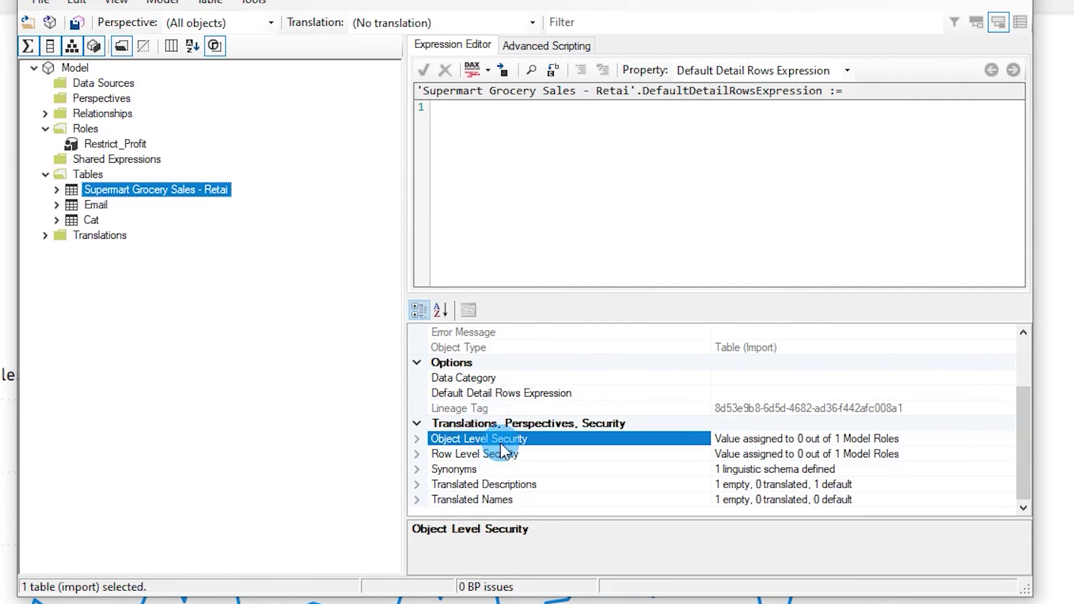
- Set Restrict_Profit's Object Level Security on Supermart Grocery Sales to None and save
left_click(417, 438)
left_click(526, 454)
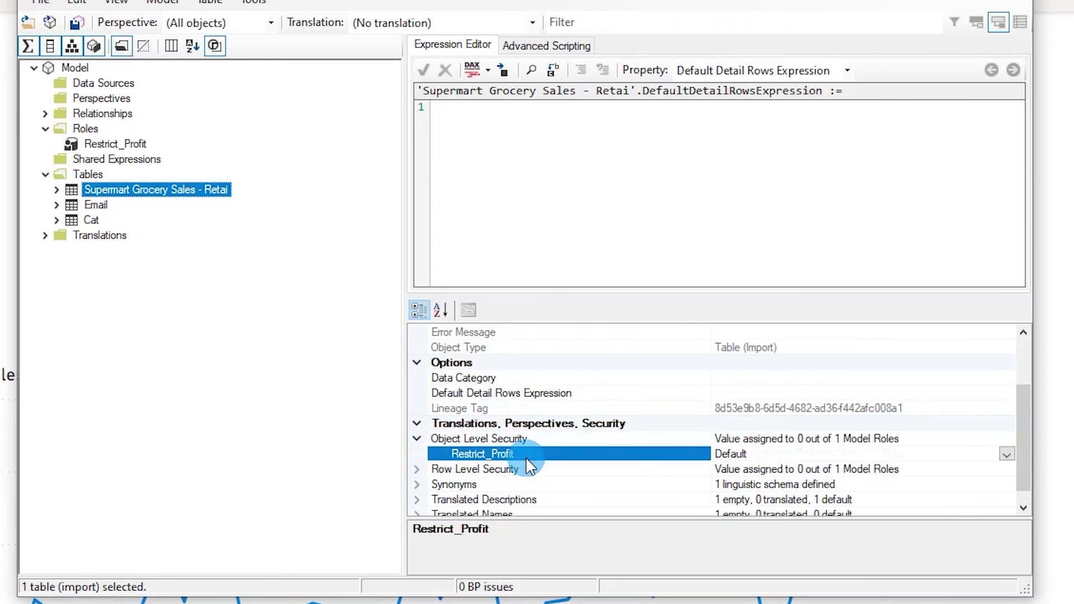
left_click(1006, 455)
left_click(1007, 454)
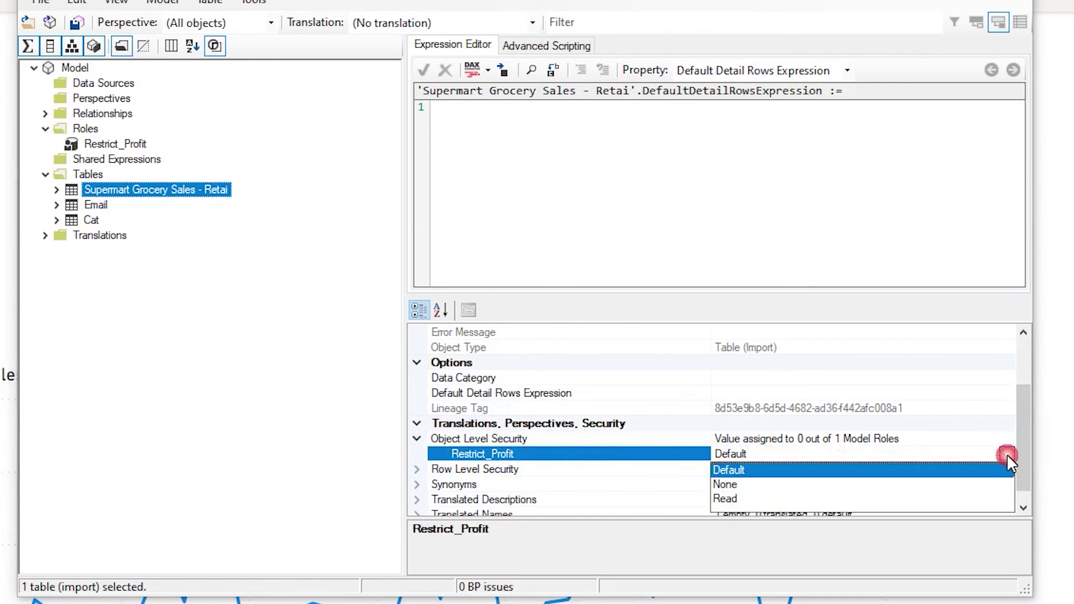
left_click(726, 484)
left_click(77, 22)
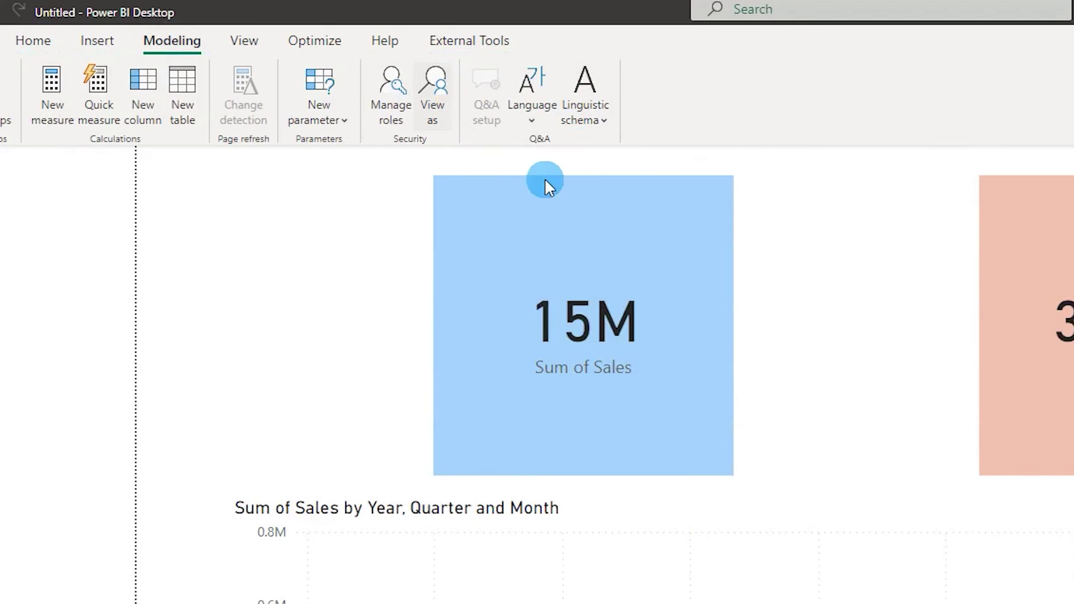
- View the report as Restrict_Profit, then list the table's access levels in Tabular Editor
left_click(433, 95)
left_click(733, 425)
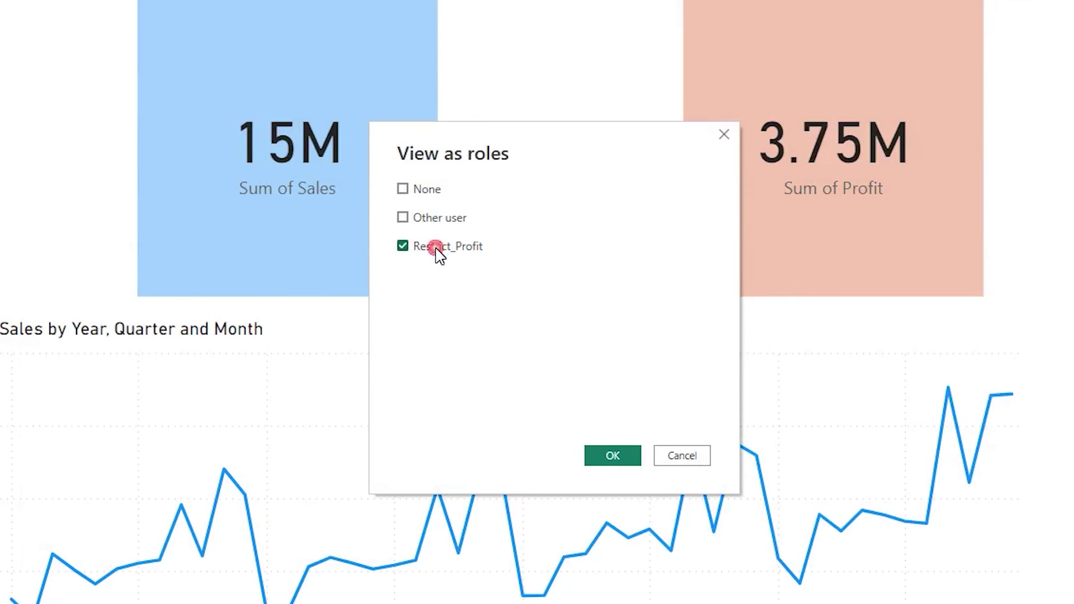
left_click(614, 456)
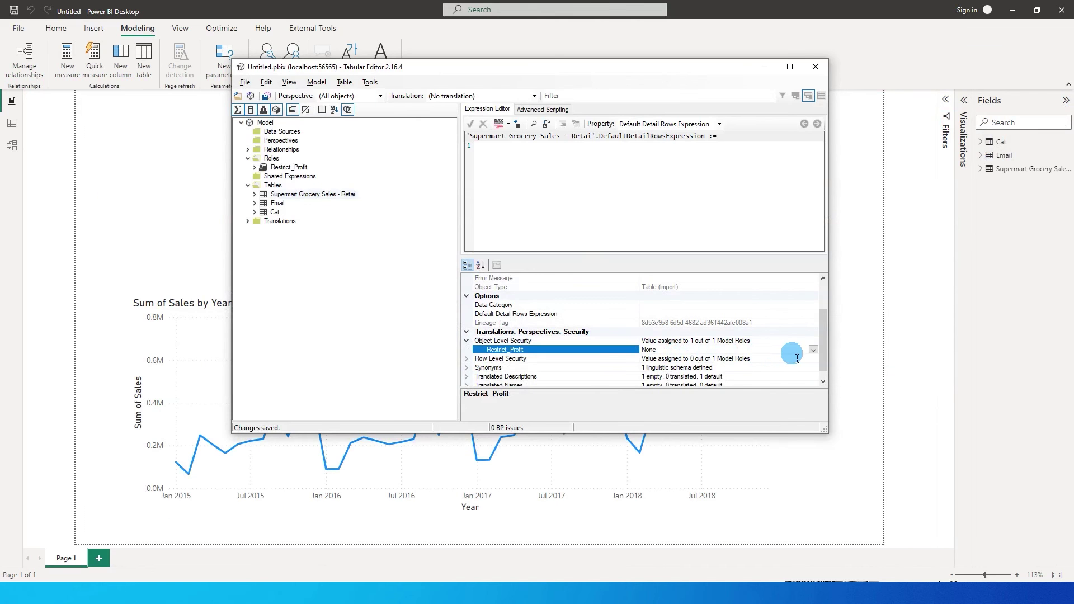
left_click(813, 349)
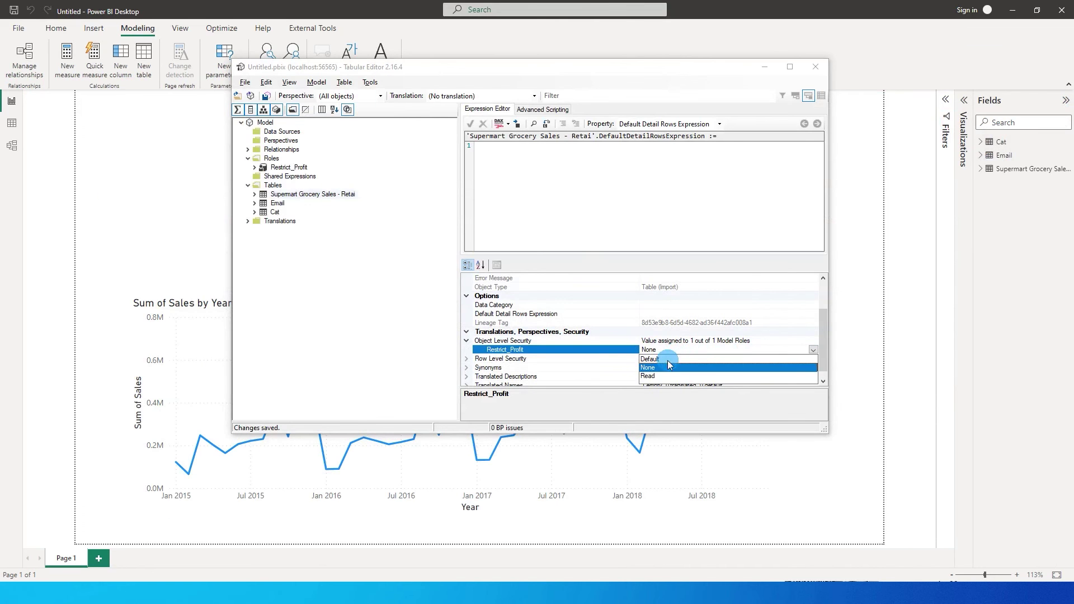
- Reset the sales table's Restrict_Profit object-level access to Default
left_click(669, 365)
left_click(813, 350)
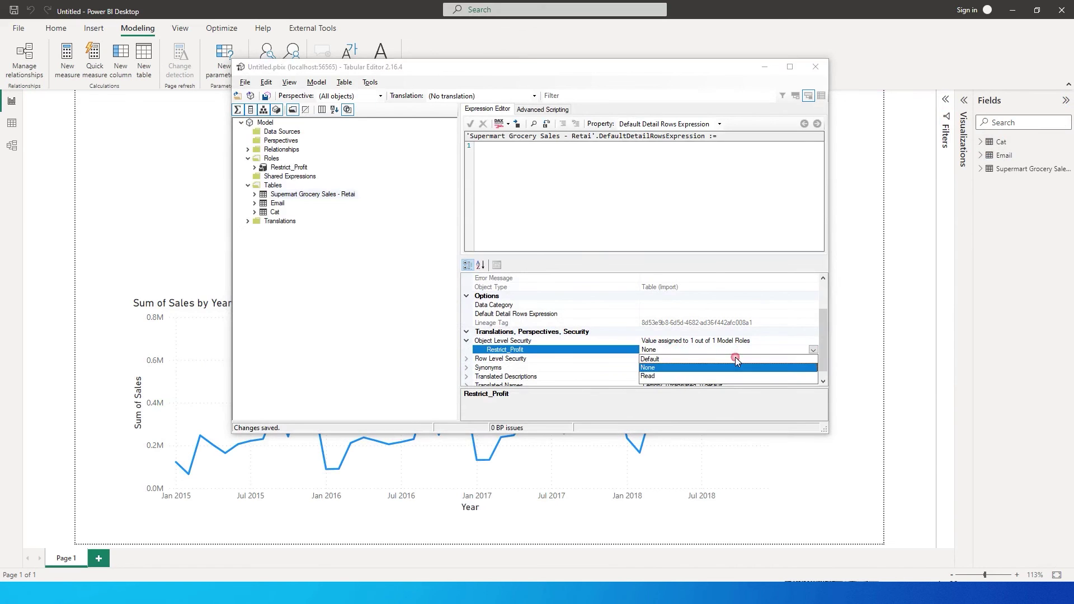
left_click(663, 359)
left_click(813, 350)
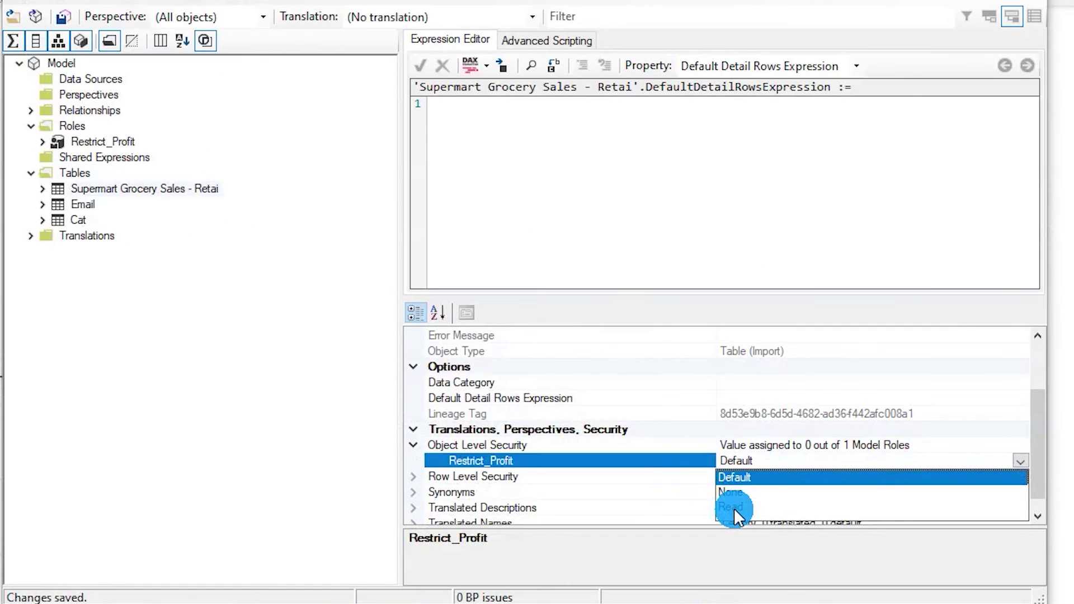
- Set the Profit column's Restrict_Profit object-level security to None and save the model
left_click(40, 189)
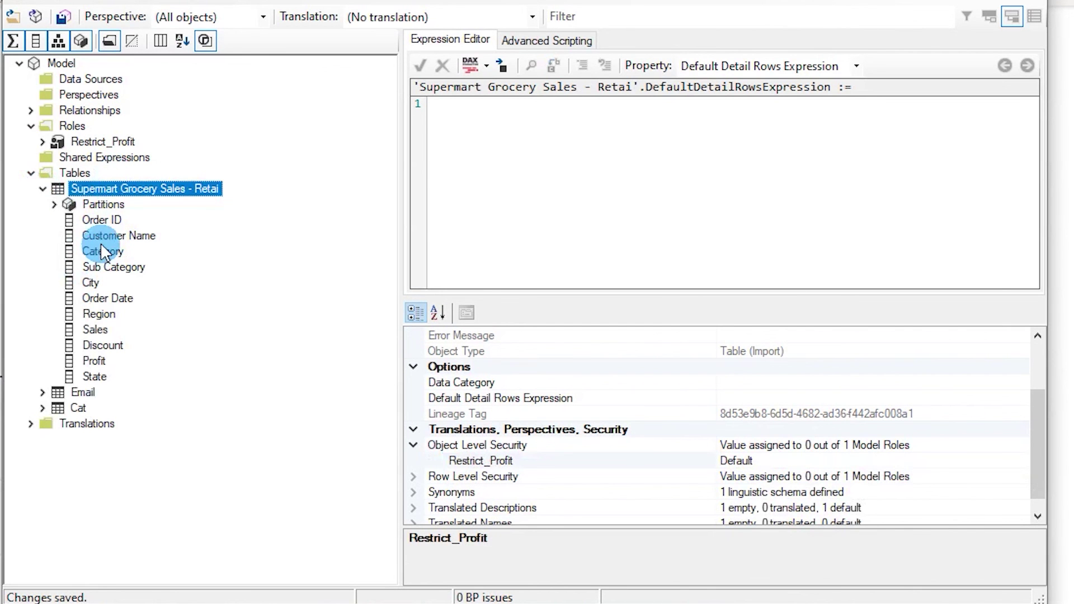
left_click(96, 360)
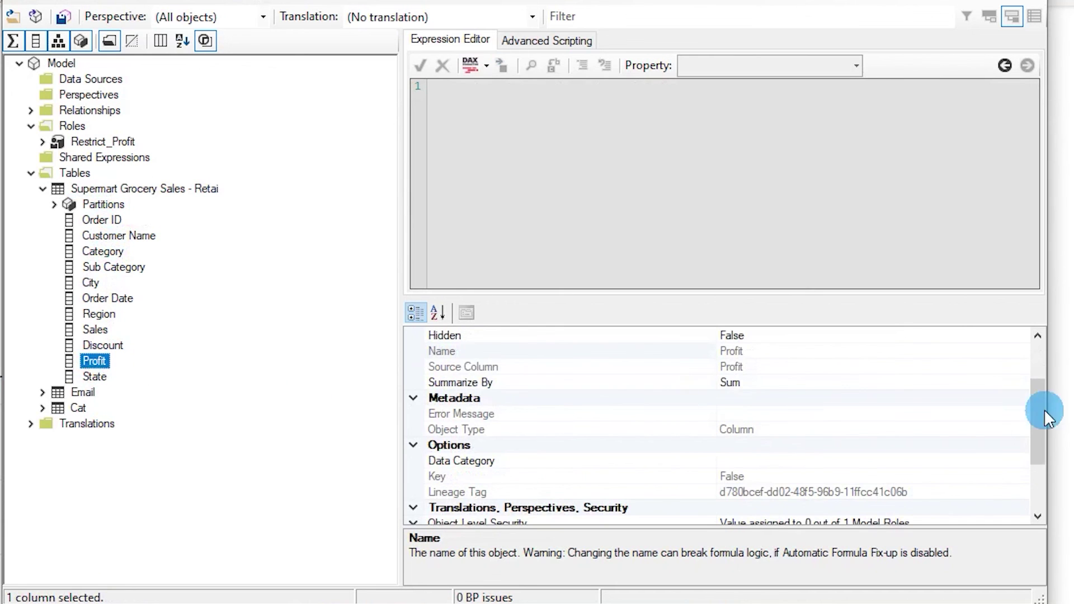
scroll(1035, 426, "down", 2)
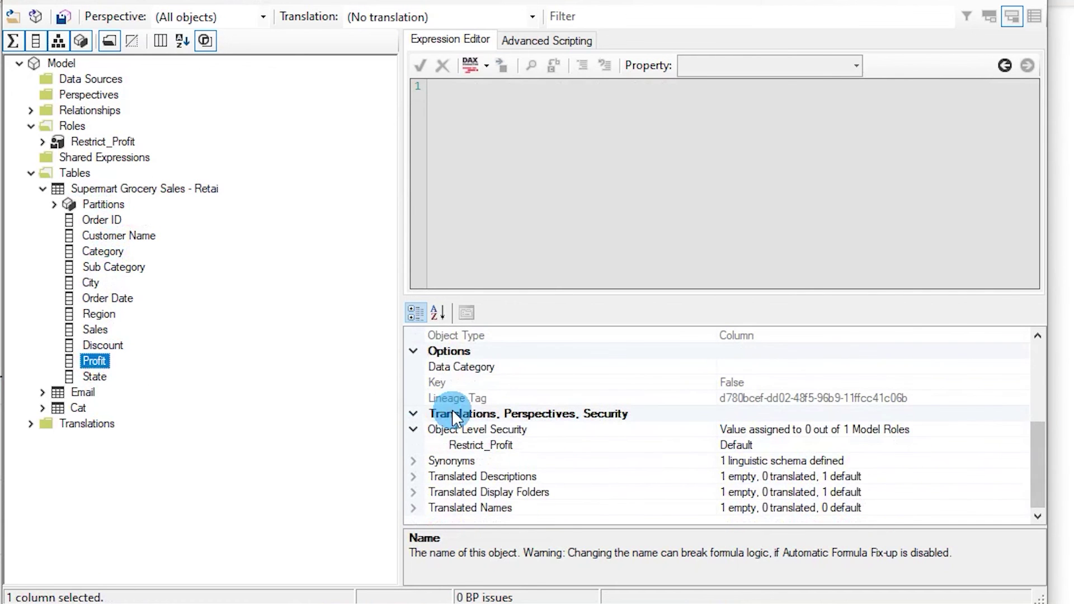
left_click(499, 431)
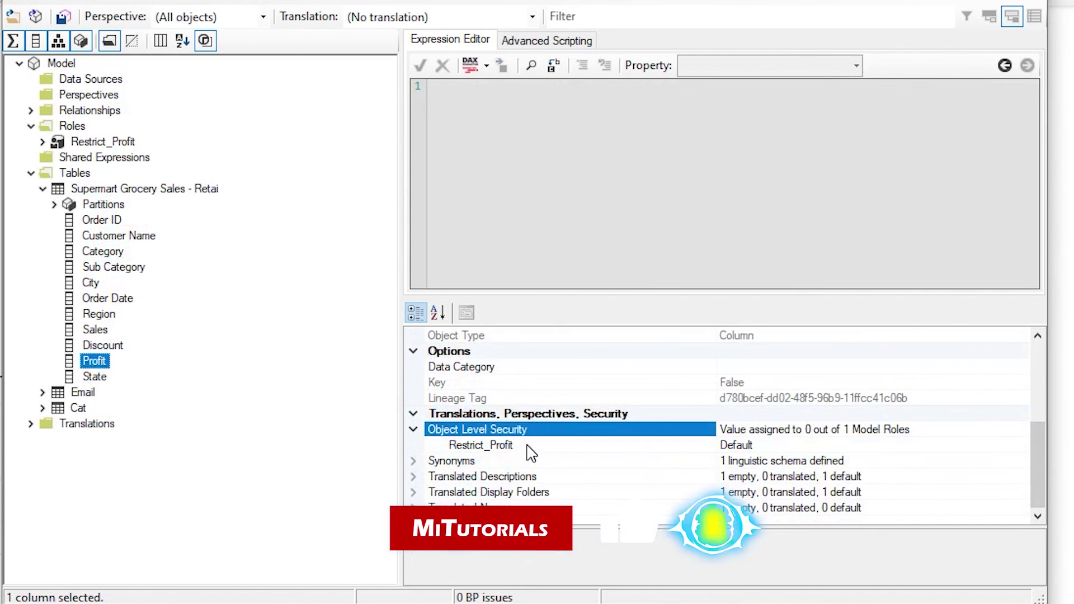
left_click(520, 445)
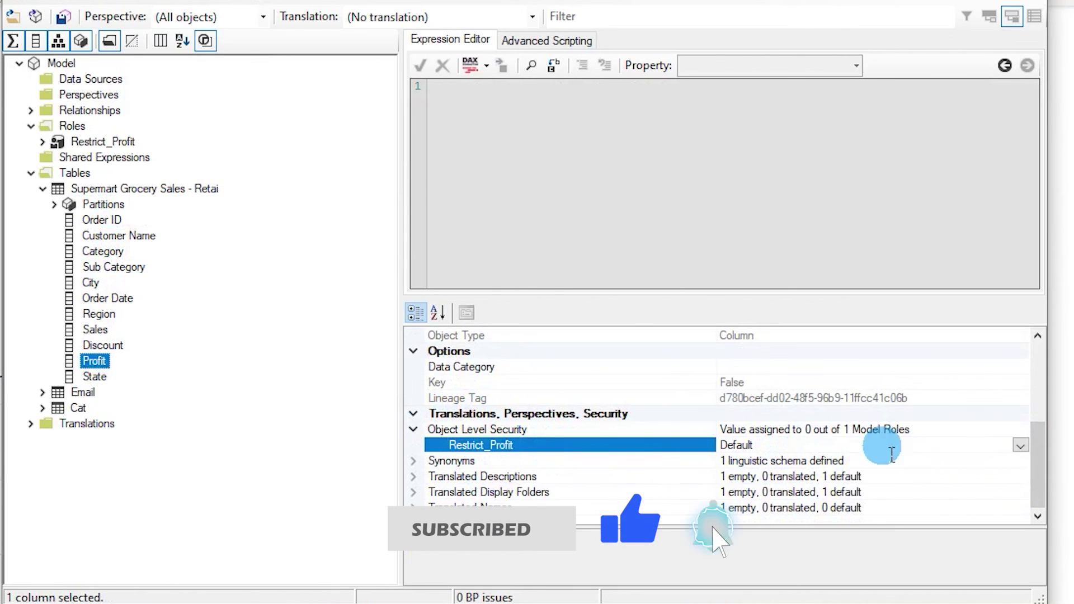
left_click(1020, 446)
left_click(742, 478)
left_click(62, 17)
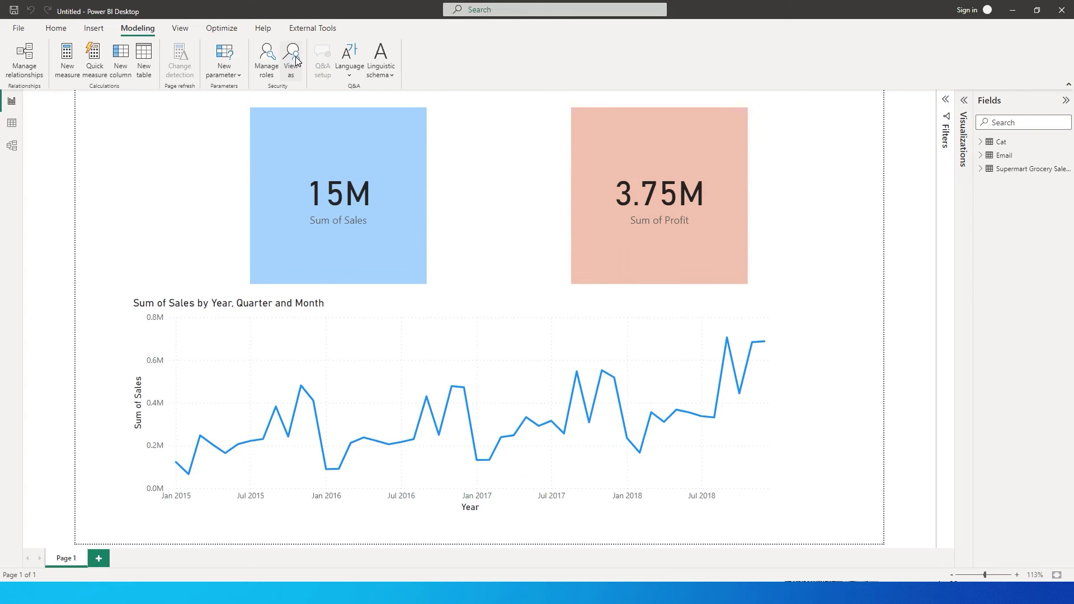
- Preview the Power BI report as the Restrict_Profit role
left_click(291, 62)
left_click(474, 256)
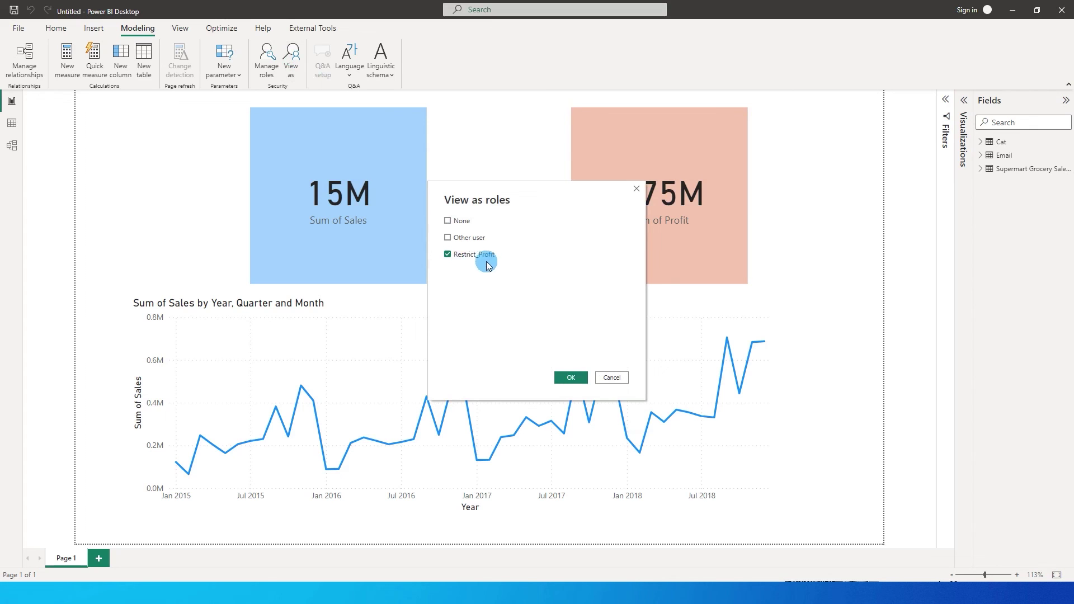
left_click(569, 378)
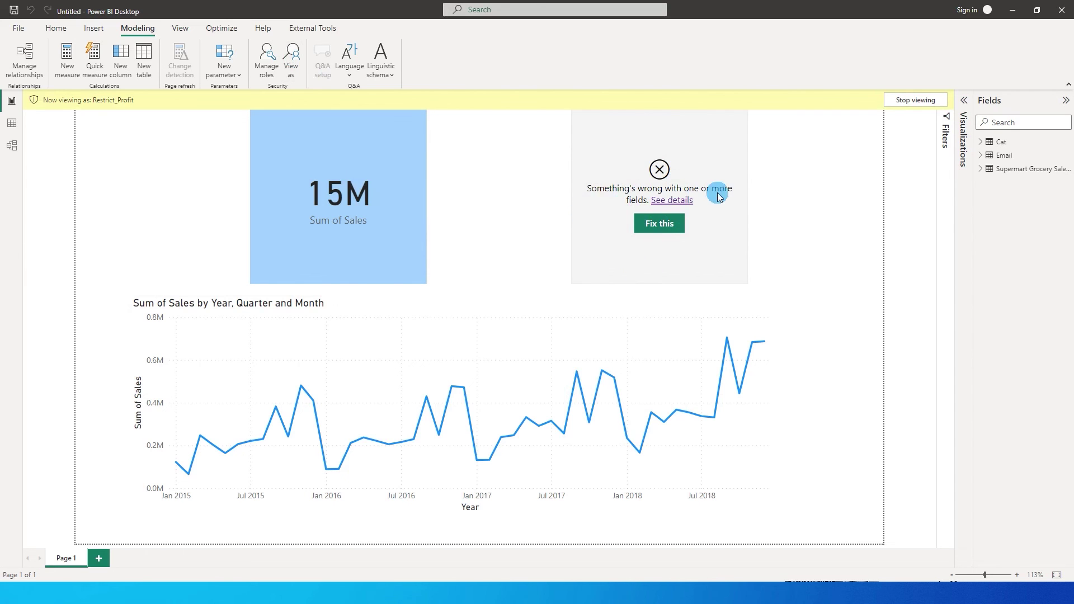
- Check that Profit is missing from the sales table's fields and the Profit card errors
left_click(980, 169)
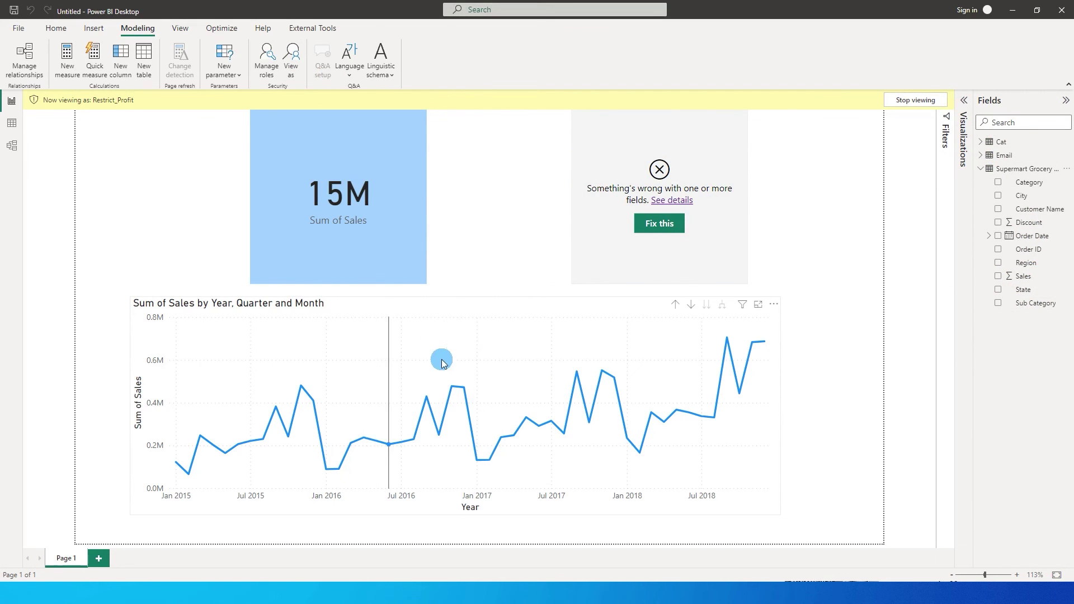
mouse_move(395, 345)
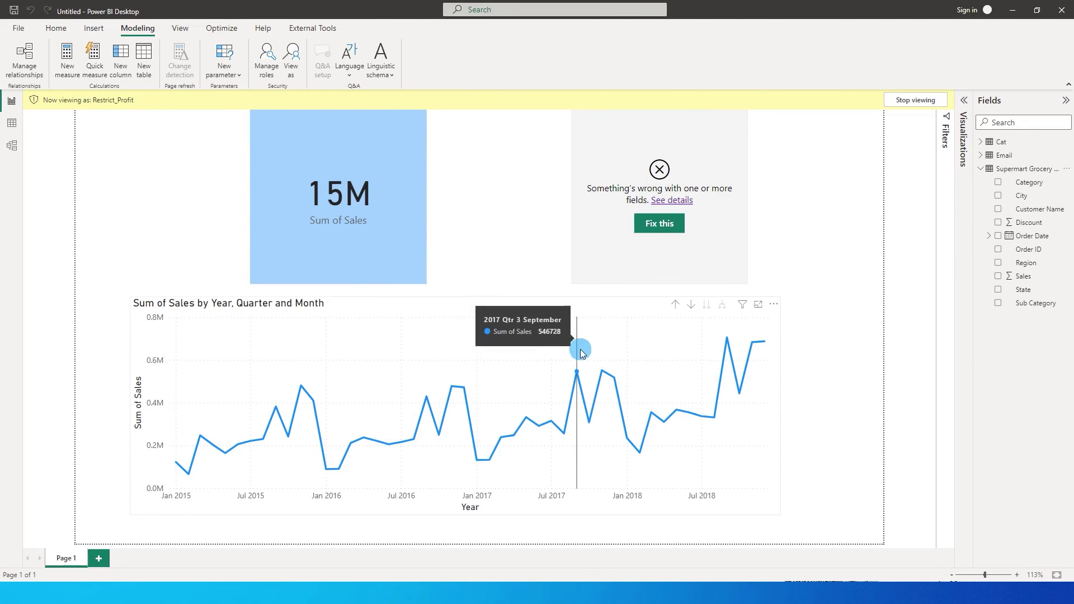
left_click(679, 236)
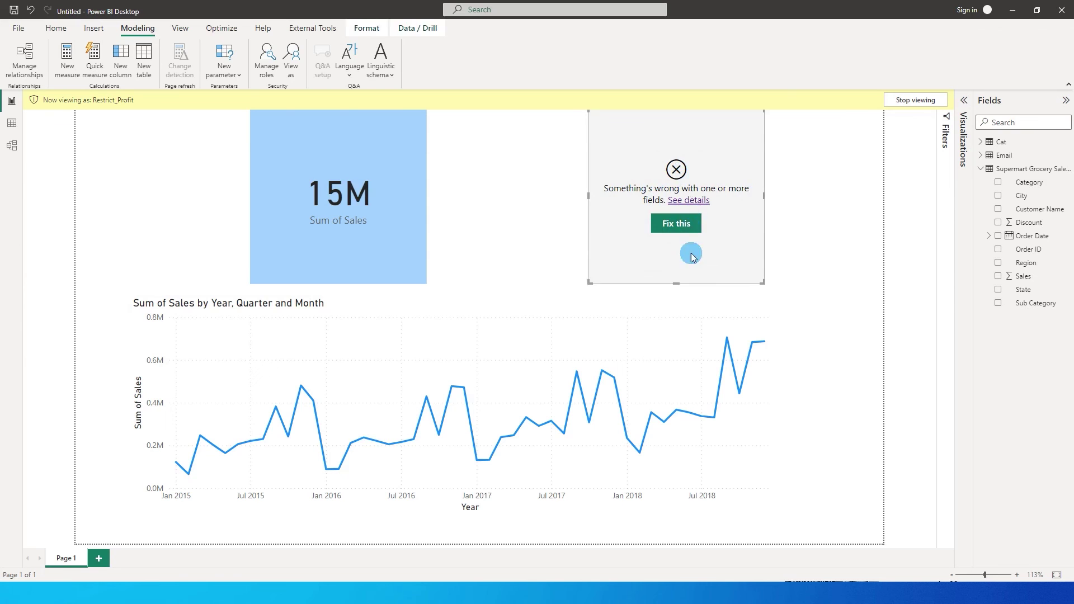
left_click(688, 207)
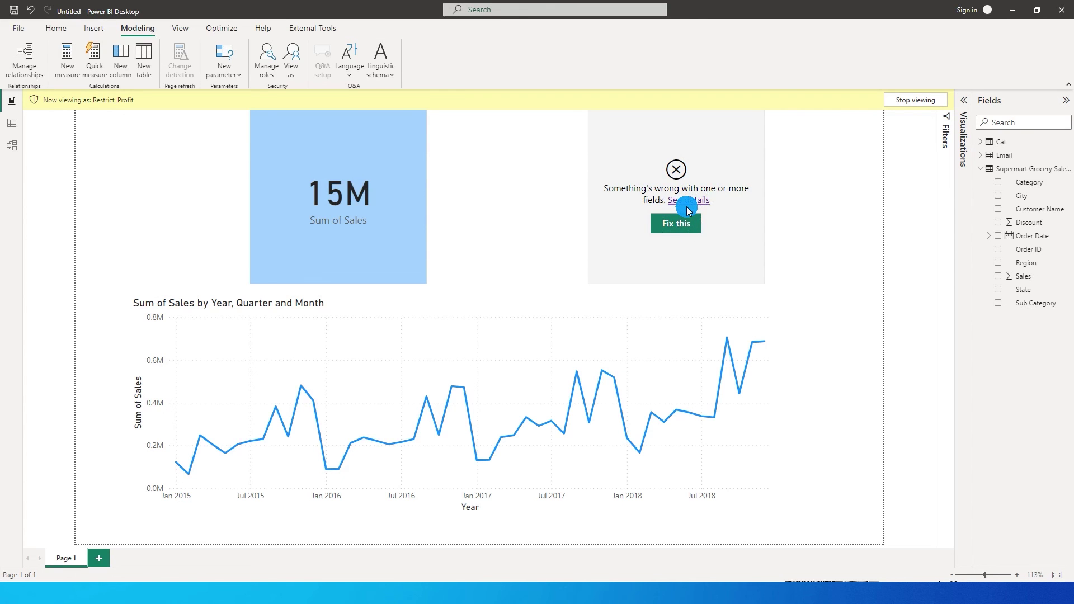